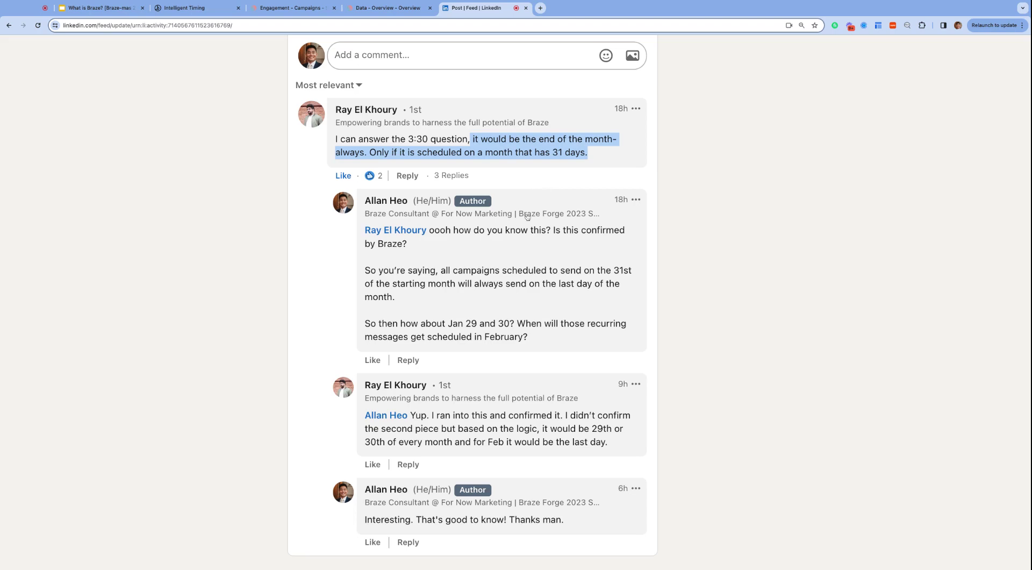
Step: Read the LinkedIn comment replies about how monthly campaigns scheduled near month-end recur in shorter months
scroll(527, 217, "down", 1)
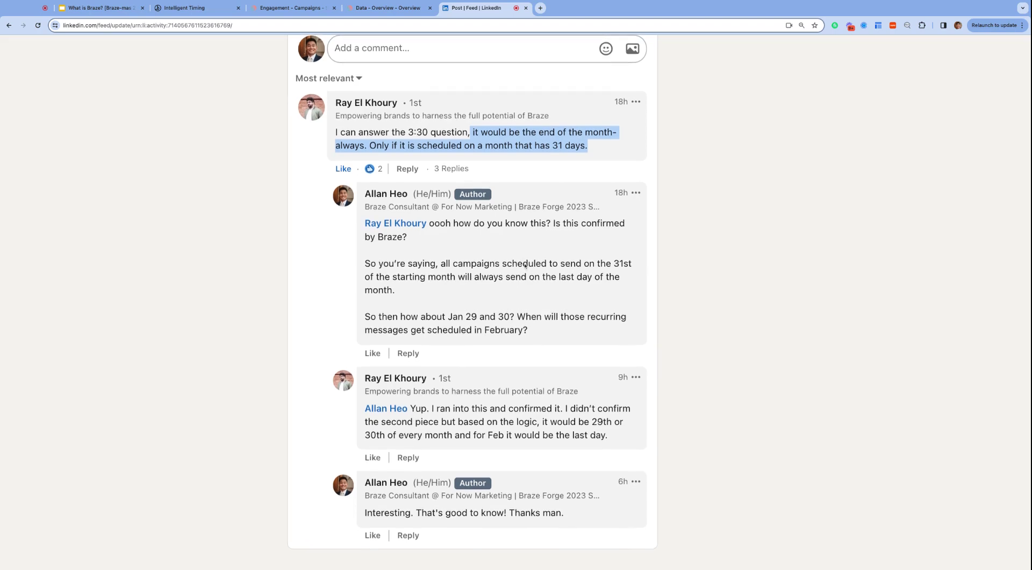
scroll(526, 266, "down", 5)
key("super+4")
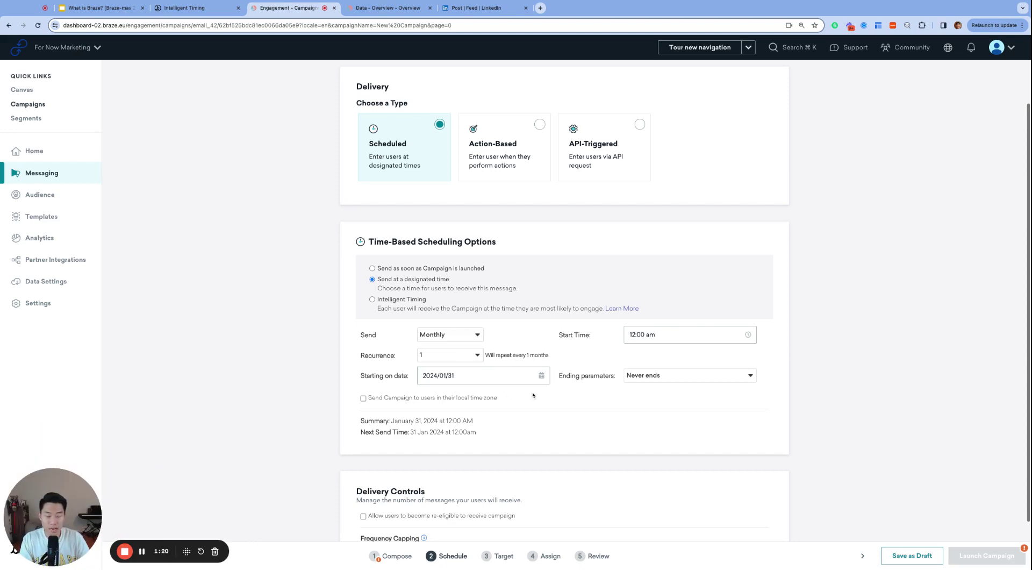
Step: Highlight the campaign's designated-time option and compare its schedule settings with the Canvas entry schedule
triple_click(405, 280)
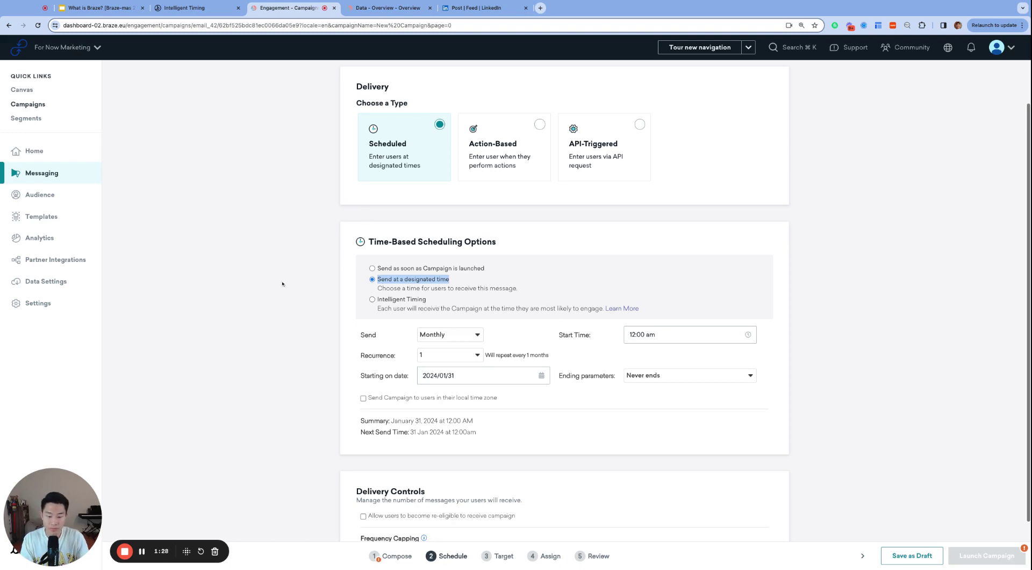
key("ctrl+Tab")
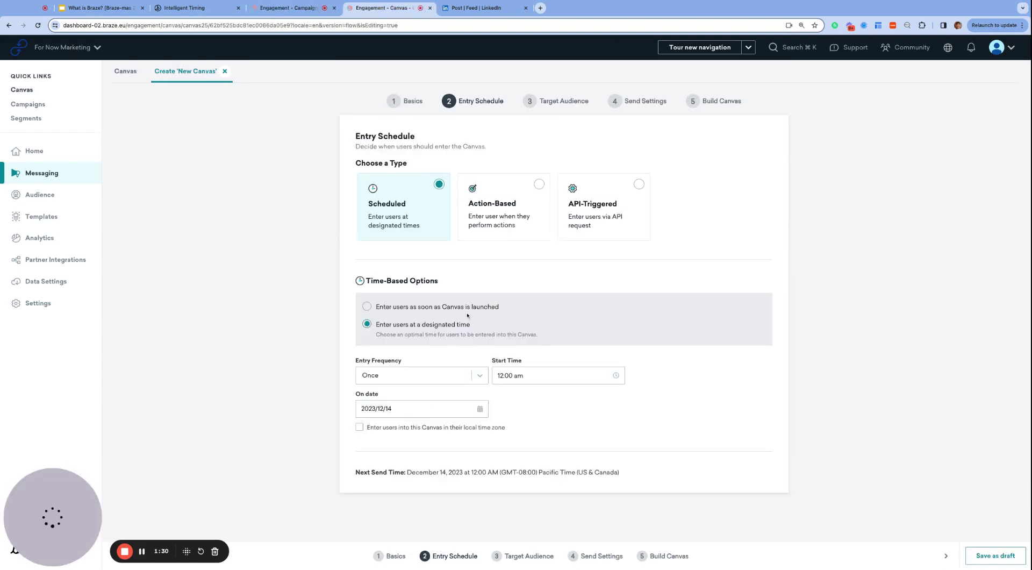
key("ctrl+shift+Tab")
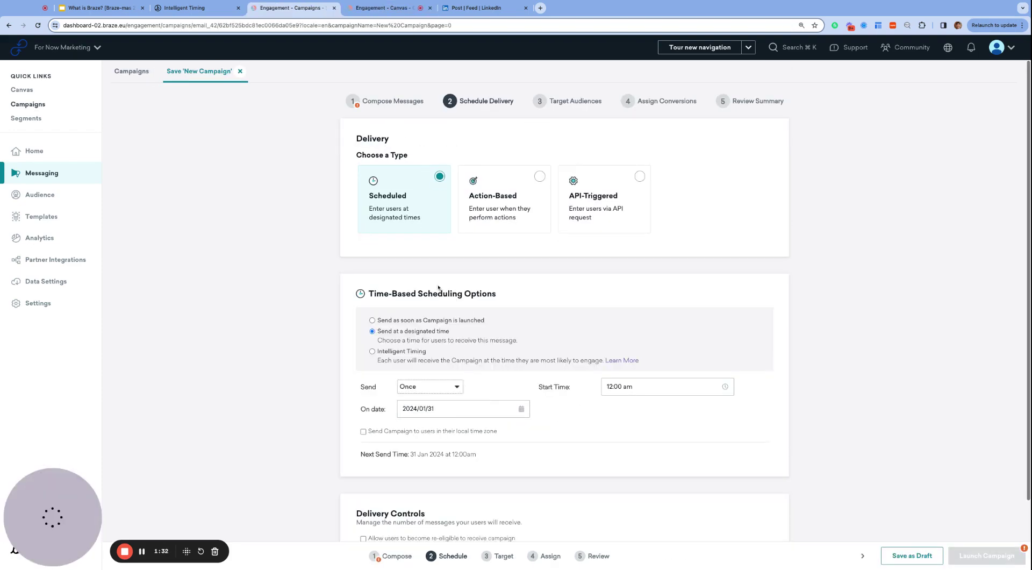
key("ctrl+Tab")
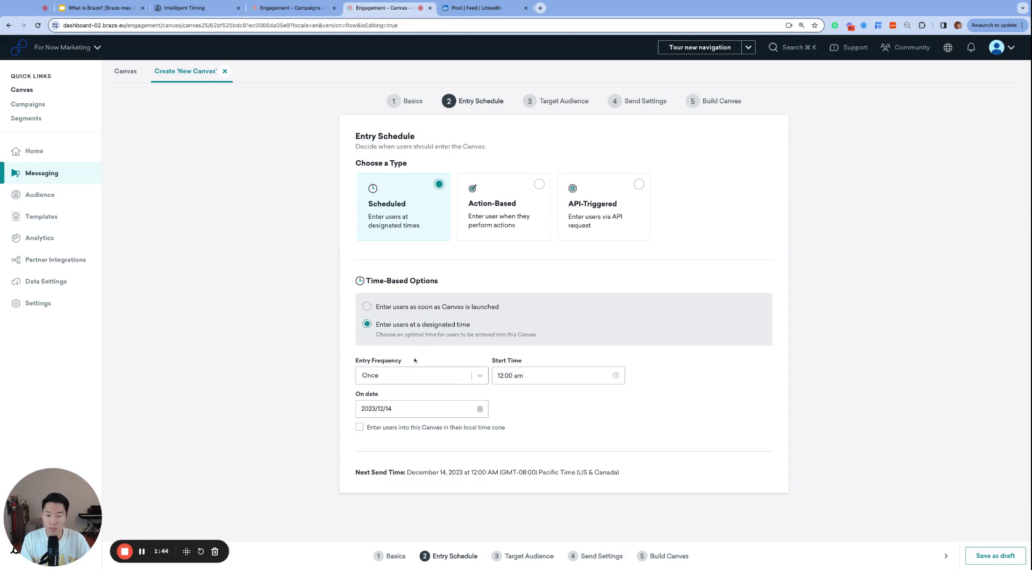
Step: Go through the Canvas's Daily and Weekly entry frequencies, set it to Monthly, and highlight the next send time
left_click(391, 374)
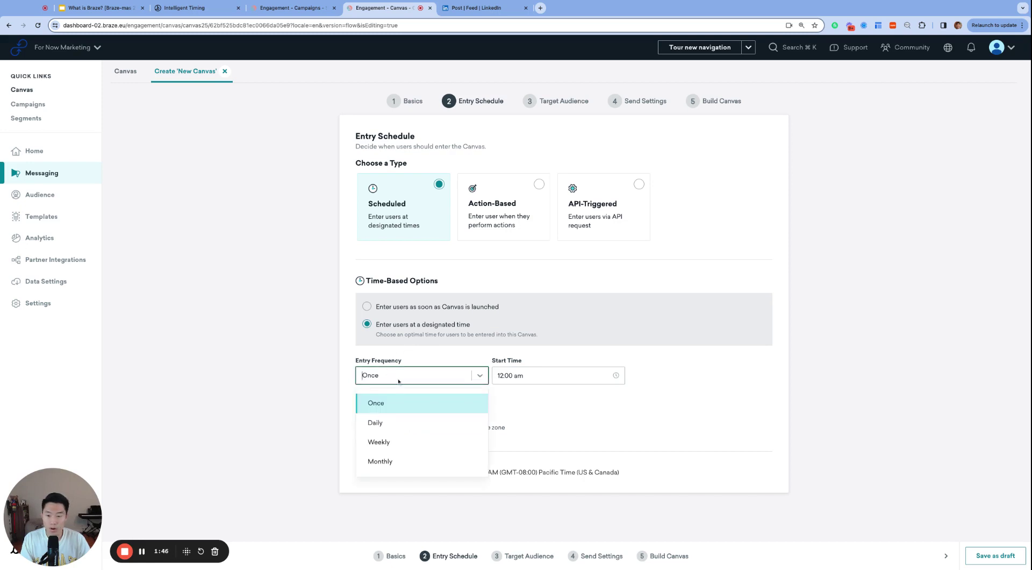
left_click(401, 421)
left_click(438, 379)
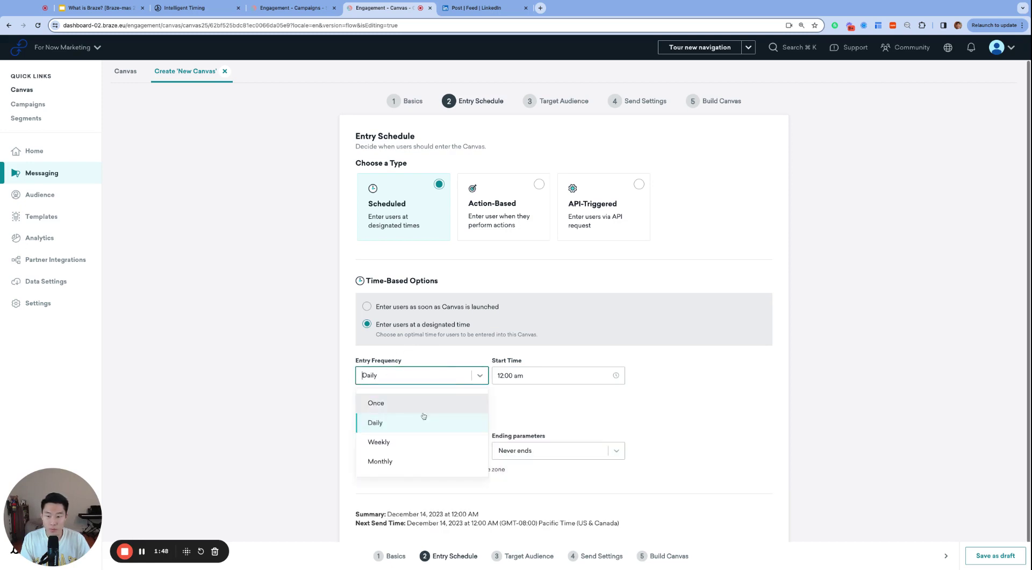
left_click(407, 442)
left_click(444, 381)
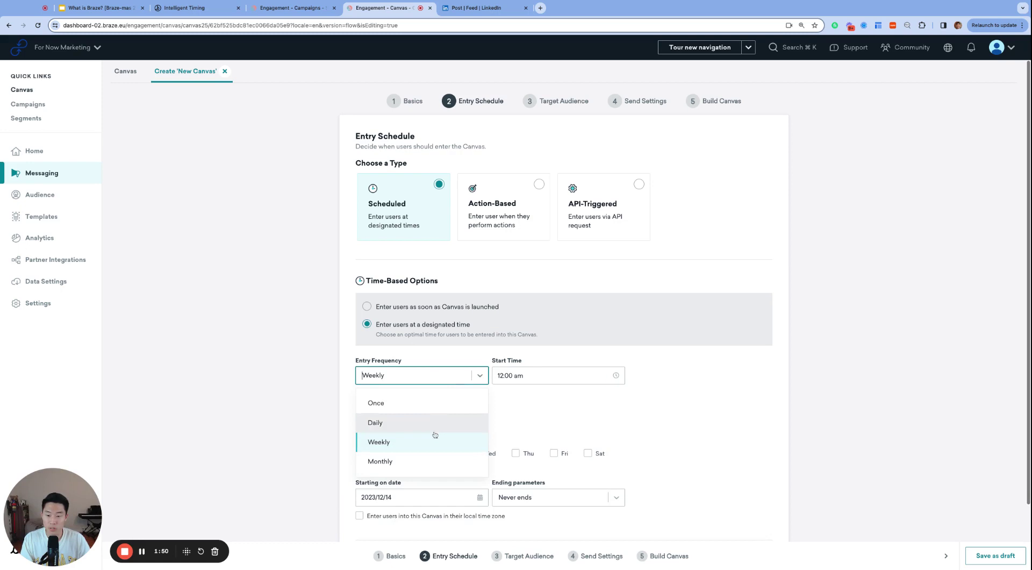
left_click(424, 461)
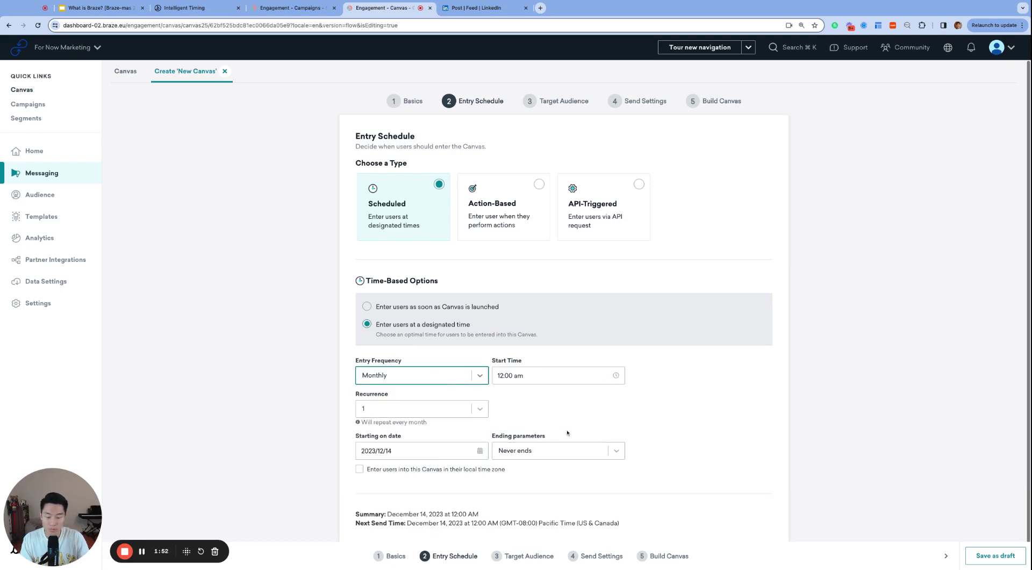
scroll(567, 432, "down", 1)
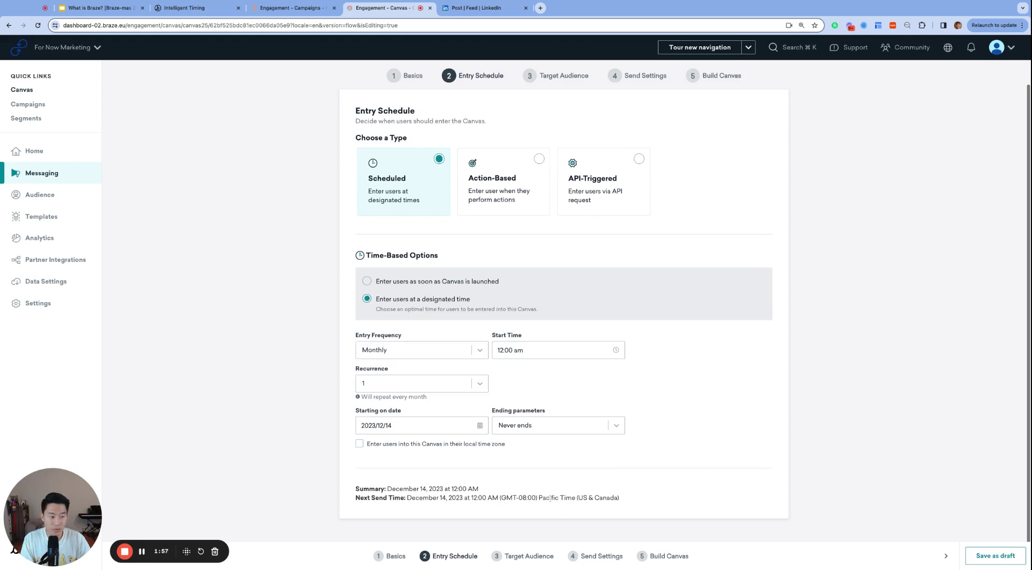
triple_click(551, 499)
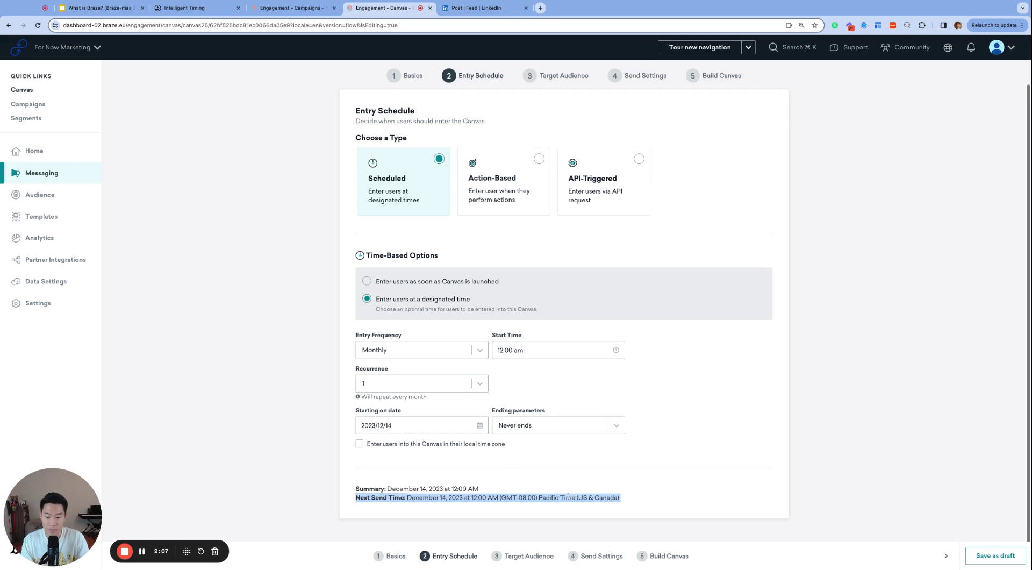
Step: Return to the campaign's delivery schedule and set its time-based scheduling to Intelligent Timing
key("ctrl+shift+Tab")
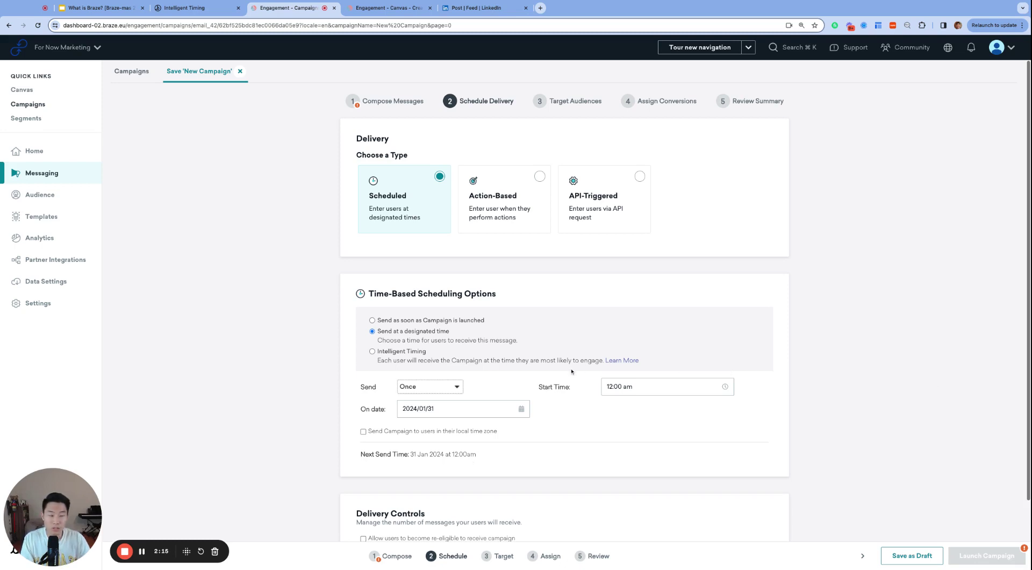
left_click(371, 351)
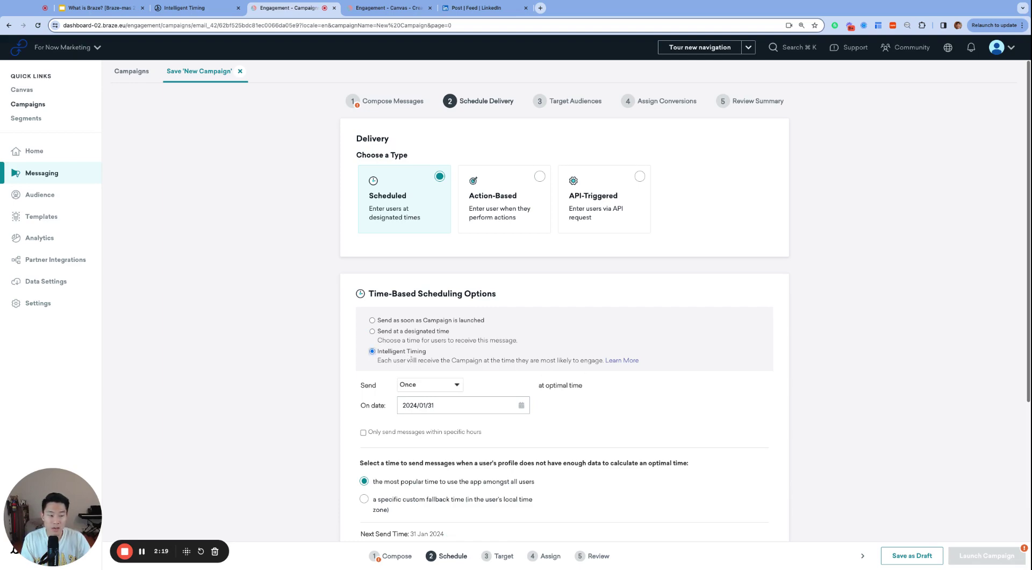
Step: Review the Intelligent Timing documentation, including how the optimal send time is calculated under How it works
key("ctrl+shift+Tab")
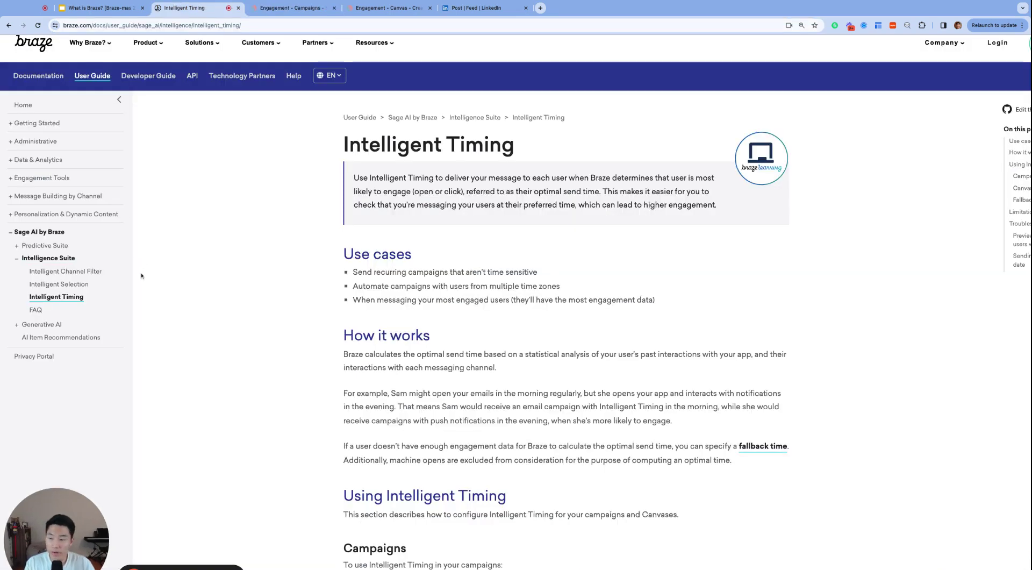
scroll(134, 263, "up", 5, "ctrl")
scroll(127, 254, "left", 2)
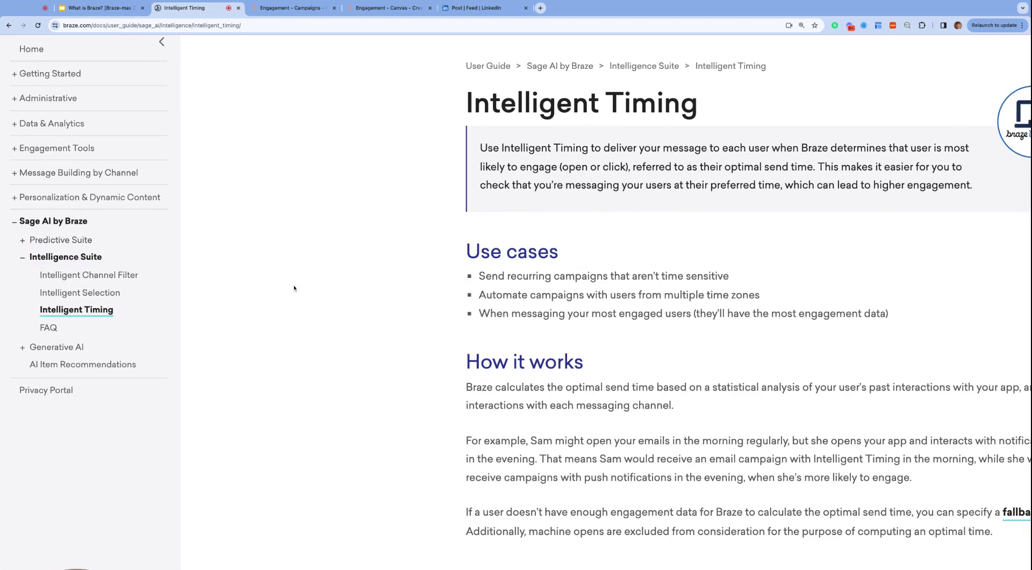
scroll(570, 313, "down", 5, "ctrl")
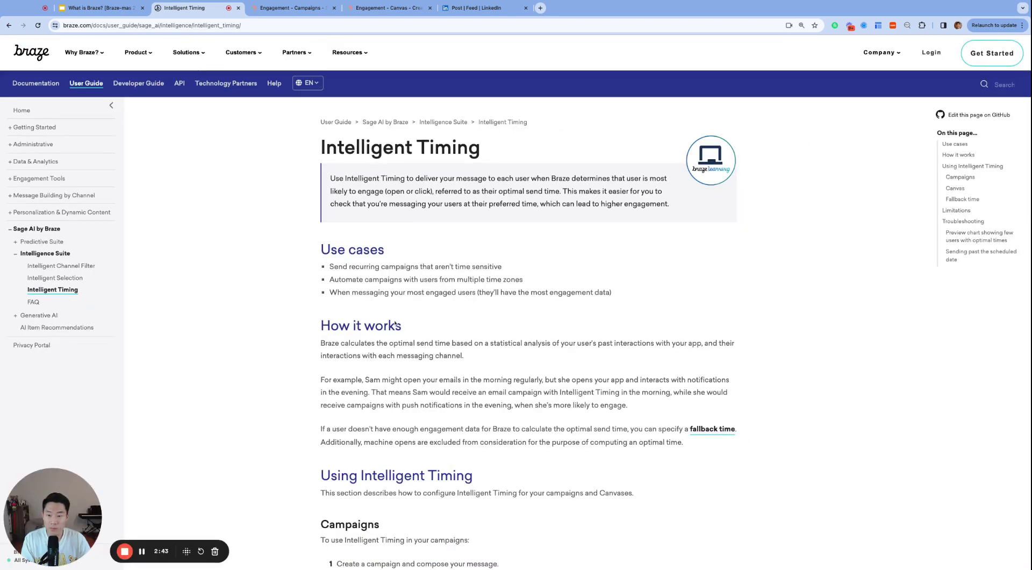
triple_click(392, 344)
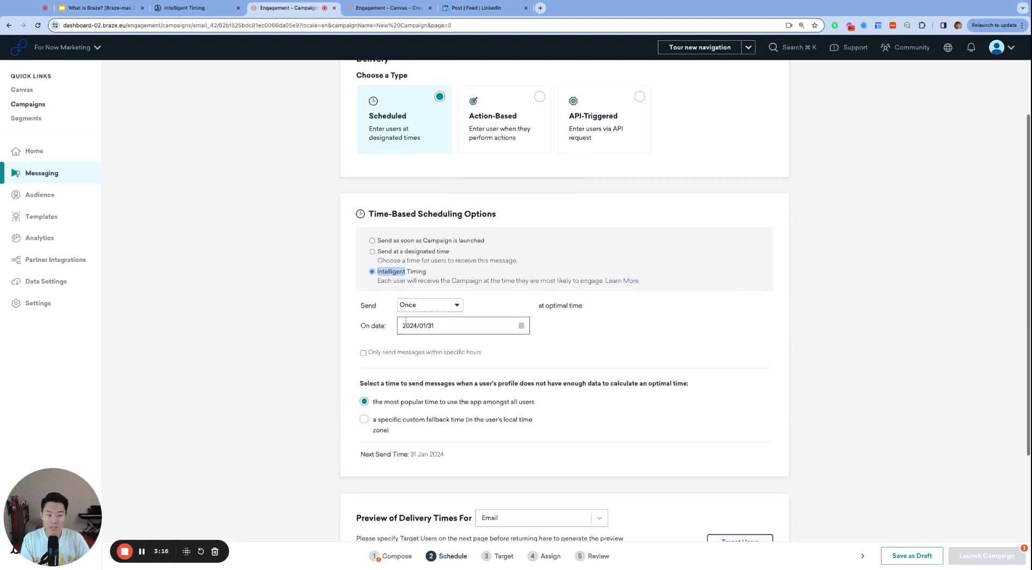
Step: Try the Weekly send frequency for the Intelligent Timing campaign and set it back to Once
left_click(435, 305)
left_click(435, 327)
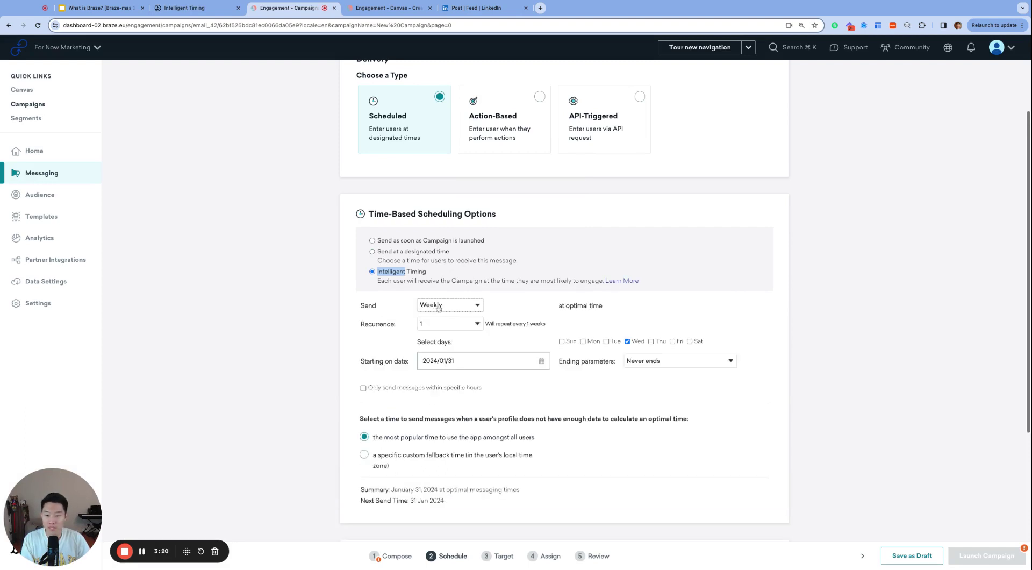
left_click(439, 309)
left_click(435, 285)
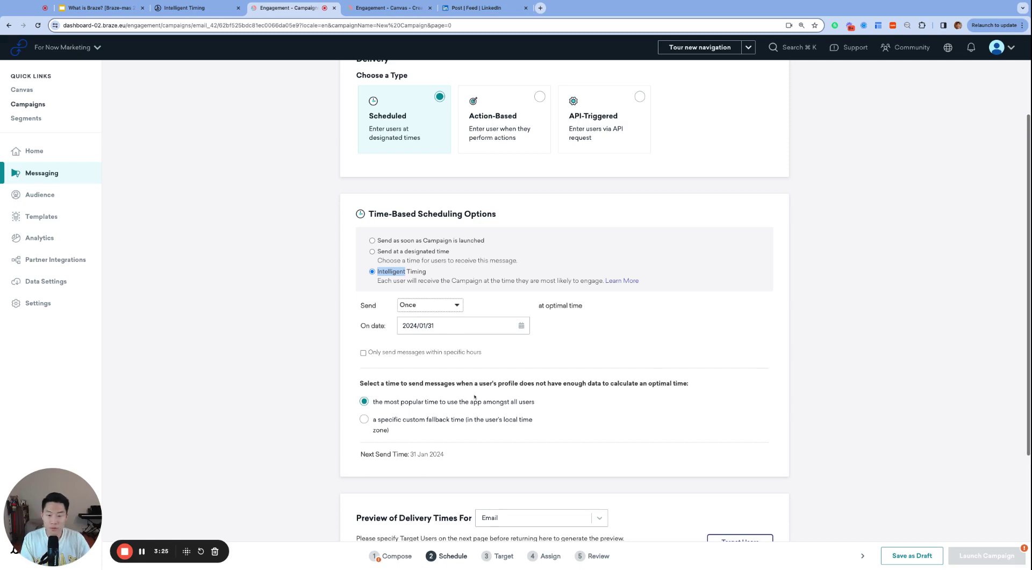
Step: Restrict message sending to specific hours, and highlight the notes on local time and optimal times outside the window
left_click(422, 353)
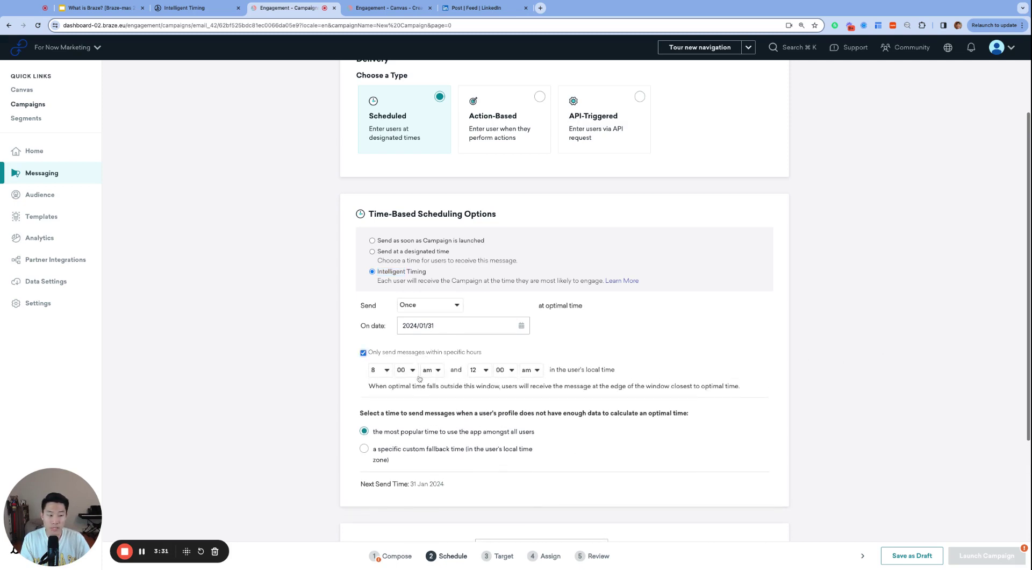
scroll(515, 380, "down", 1)
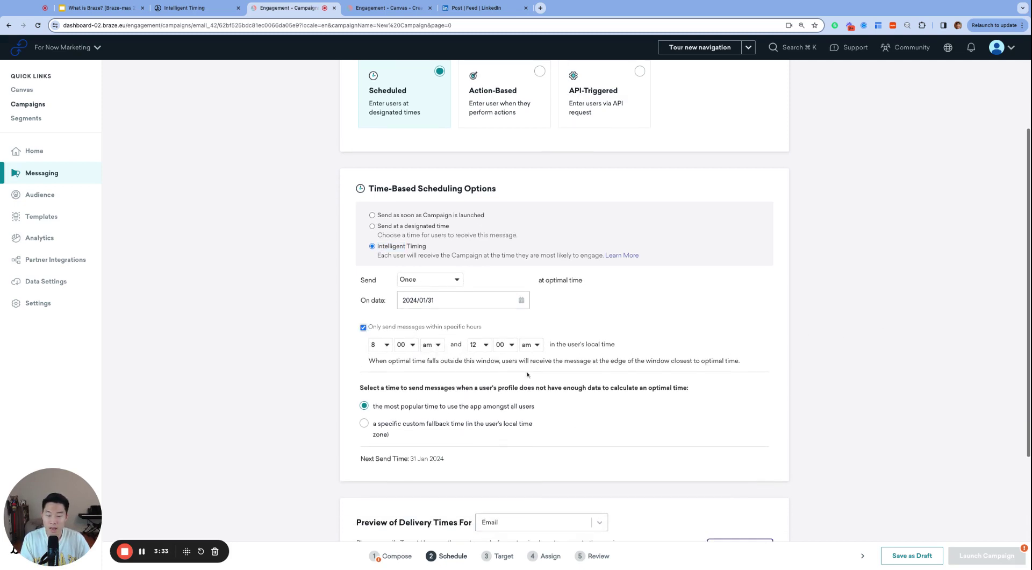
triple_click(584, 347)
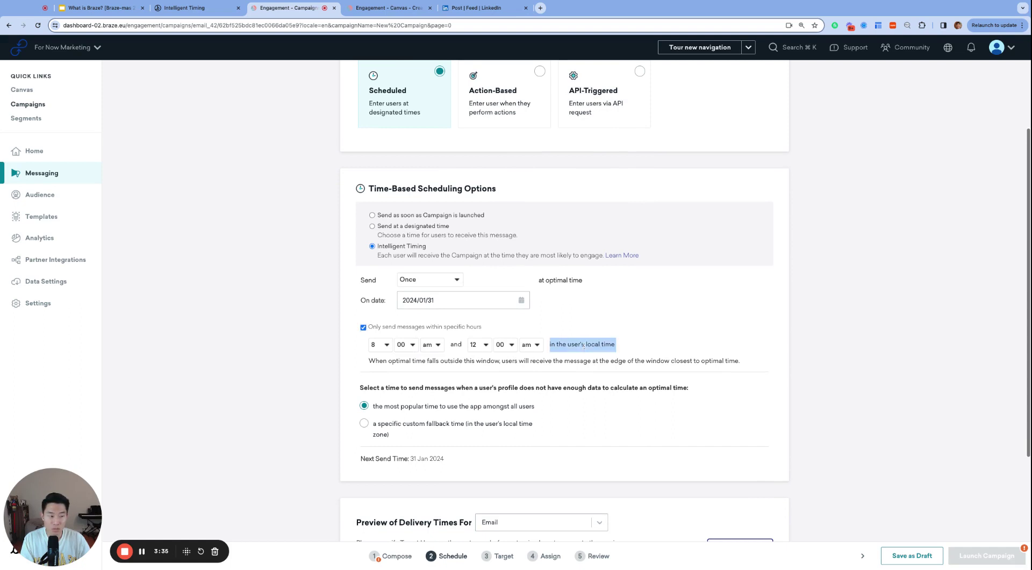
triple_click(520, 359)
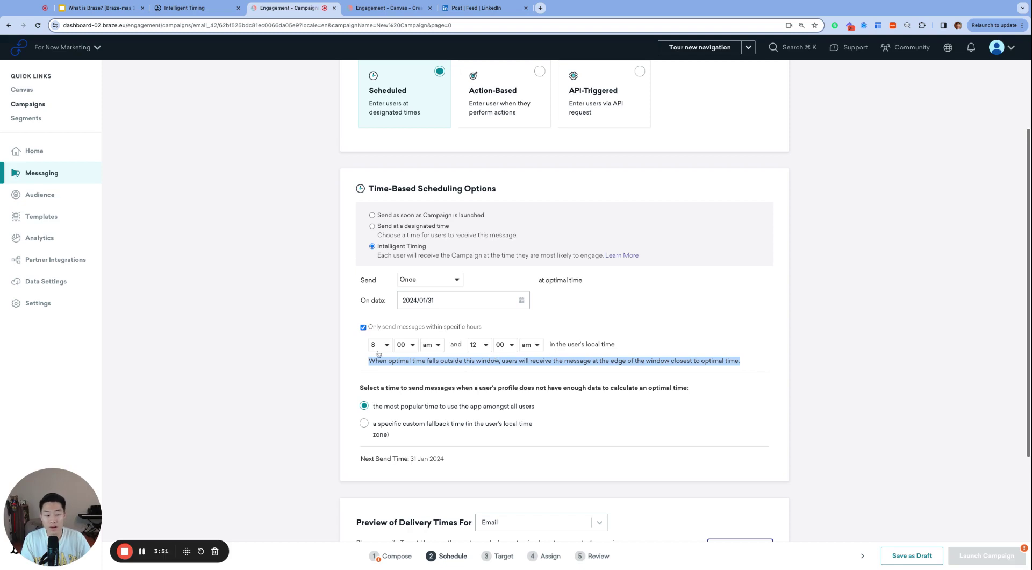
Step: Highlight the prompt for users lacking optimal-time data and choose a specific custom fallback time of 5:00 pm
scroll(559, 401, "down", 1)
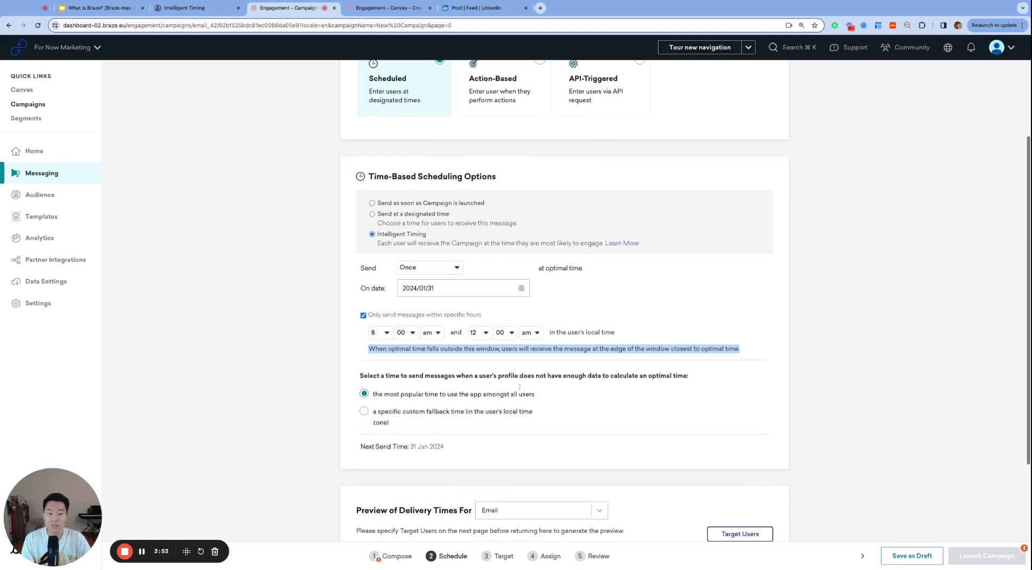
scroll(560, 400, "down", 1)
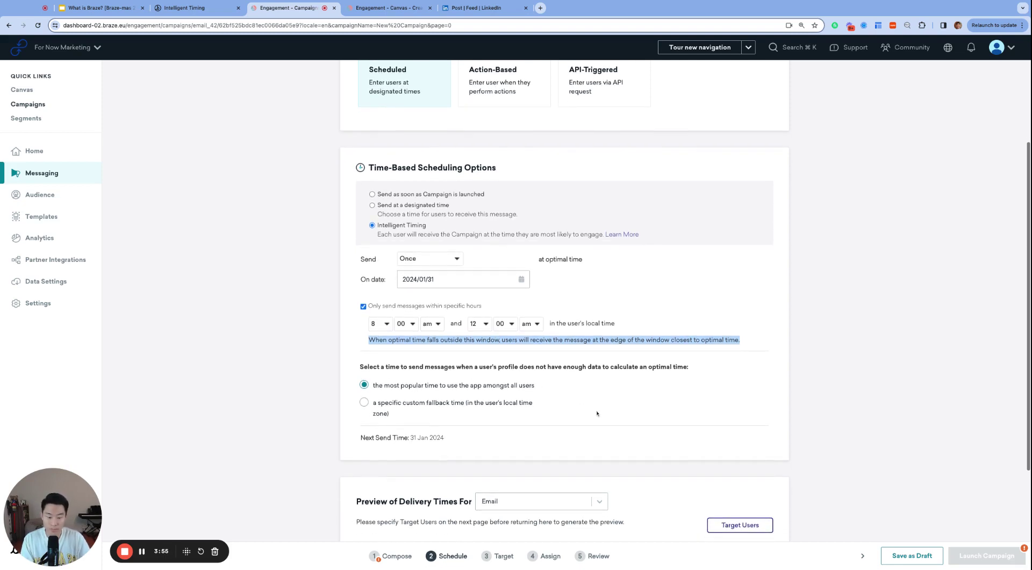
scroll(563, 413, "down", 2)
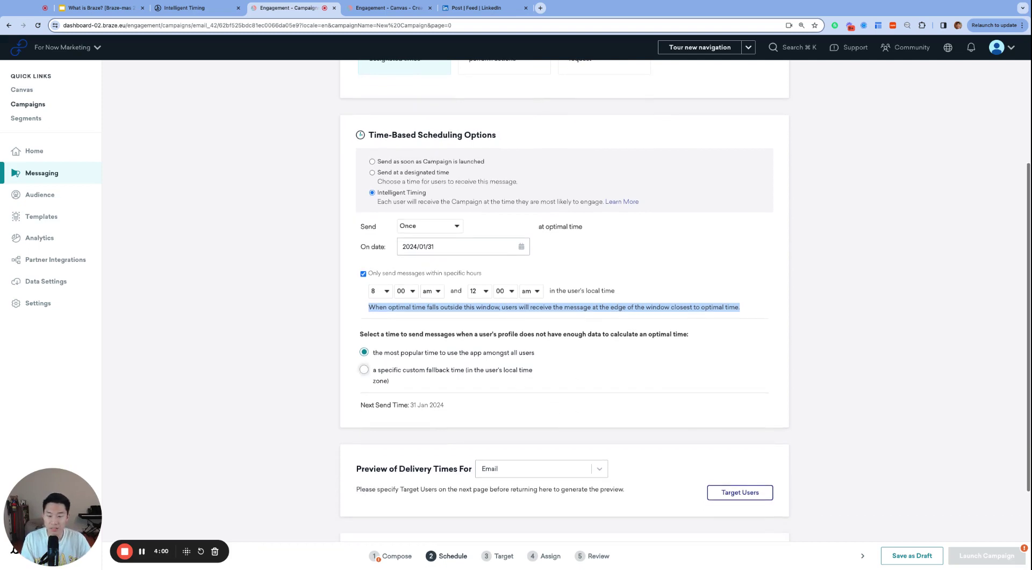
triple_click(472, 335)
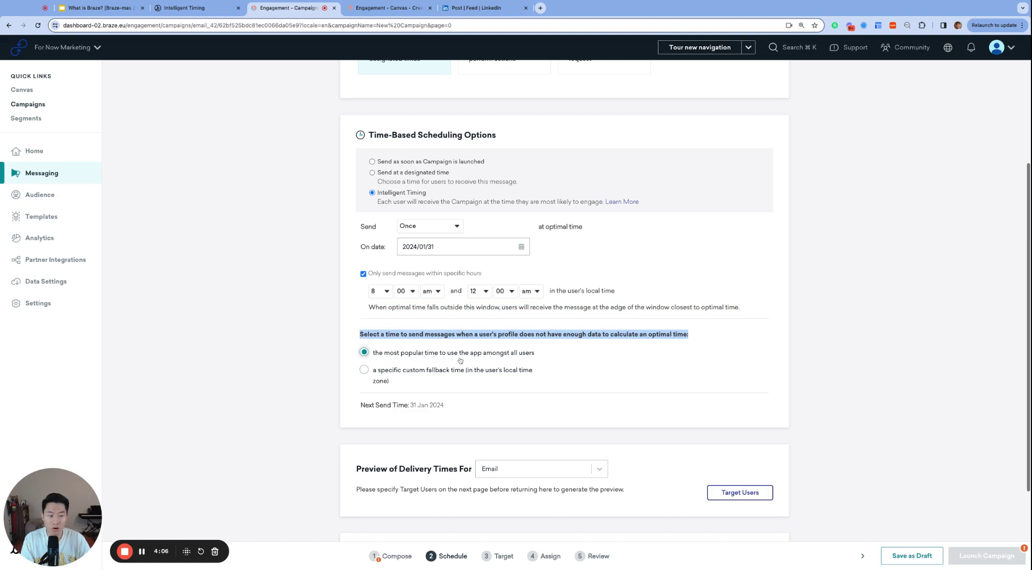
scroll(460, 360, "down", 1)
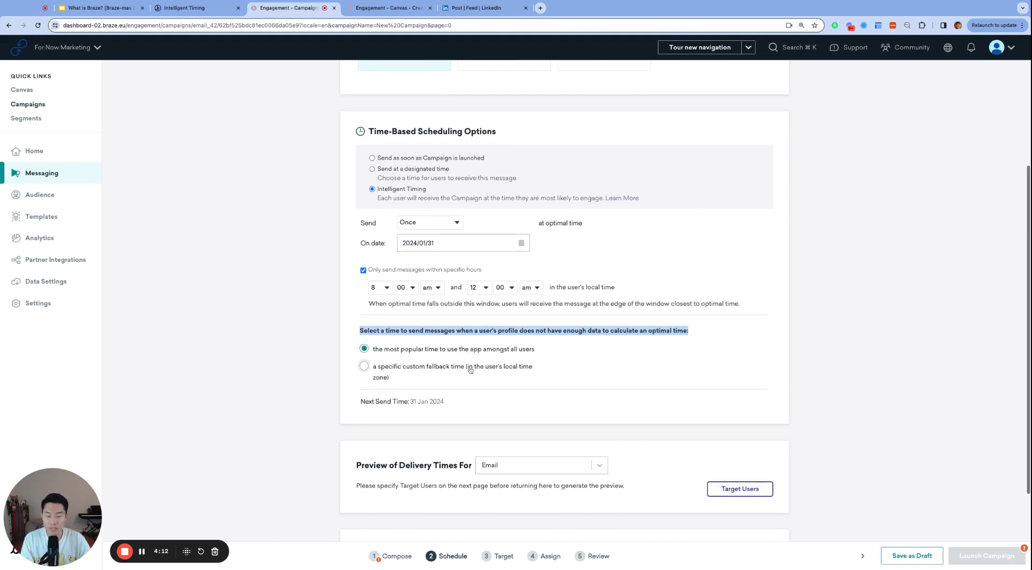
left_click(451, 368)
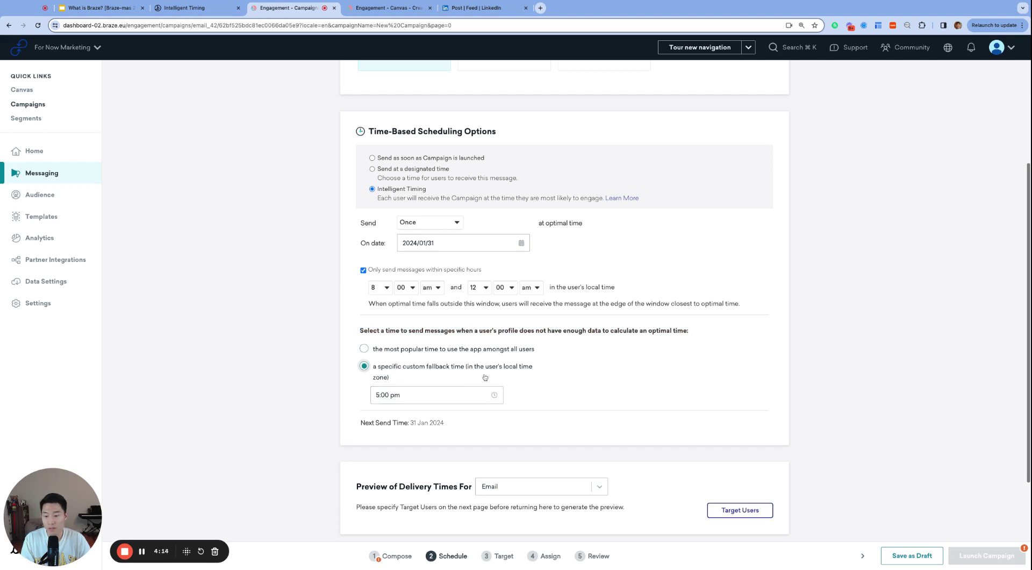
left_click(455, 394)
left_click(510, 396)
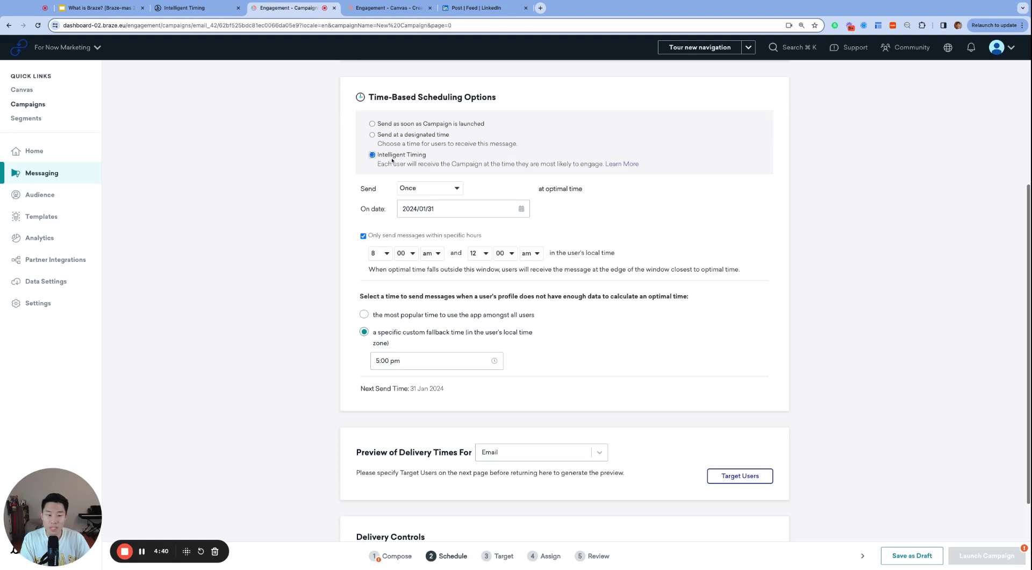
Step: Review the delivery time preview and delivery controls, and go to the campaign's target user settings
scroll(467, 384, "down", 3)
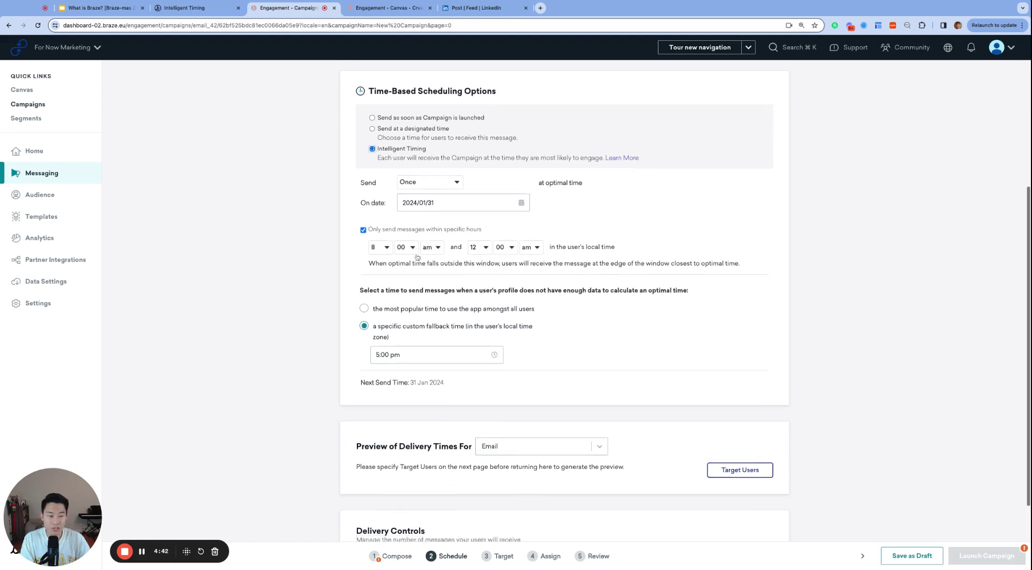
scroll(468, 385, "down", 1)
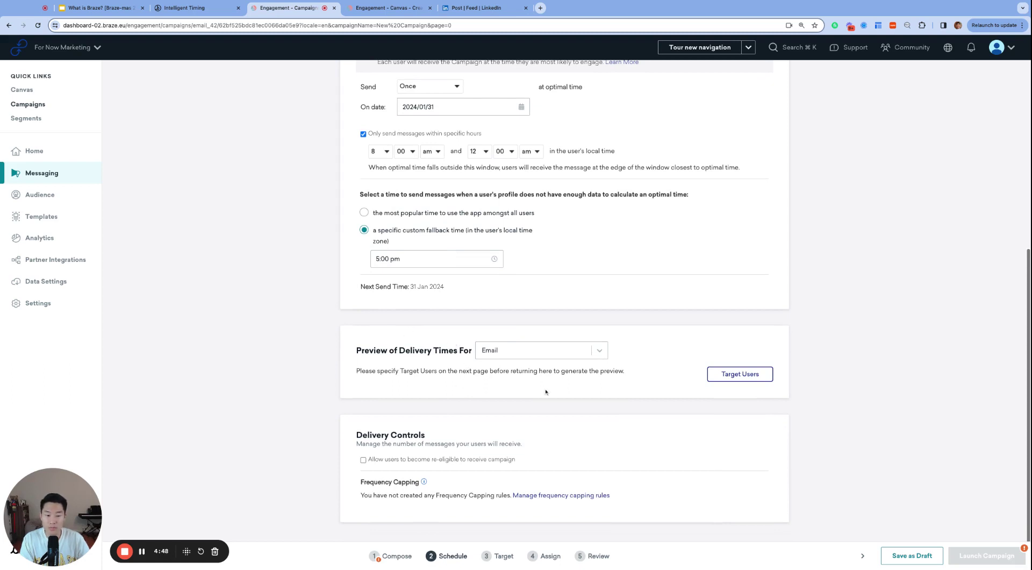
key("alt+shift+p")
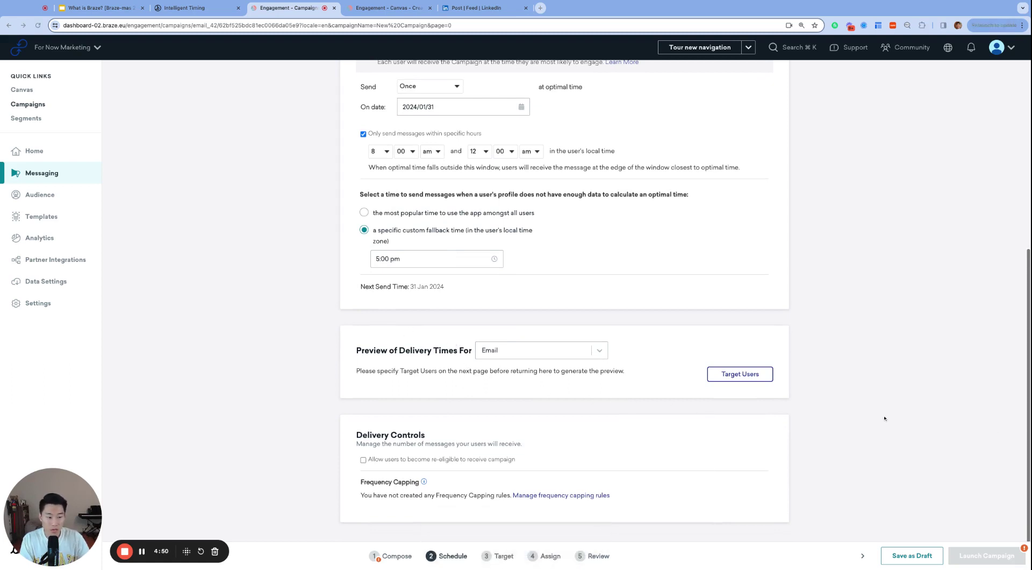
left_click(741, 377)
scroll(610, 237, "up", 6)
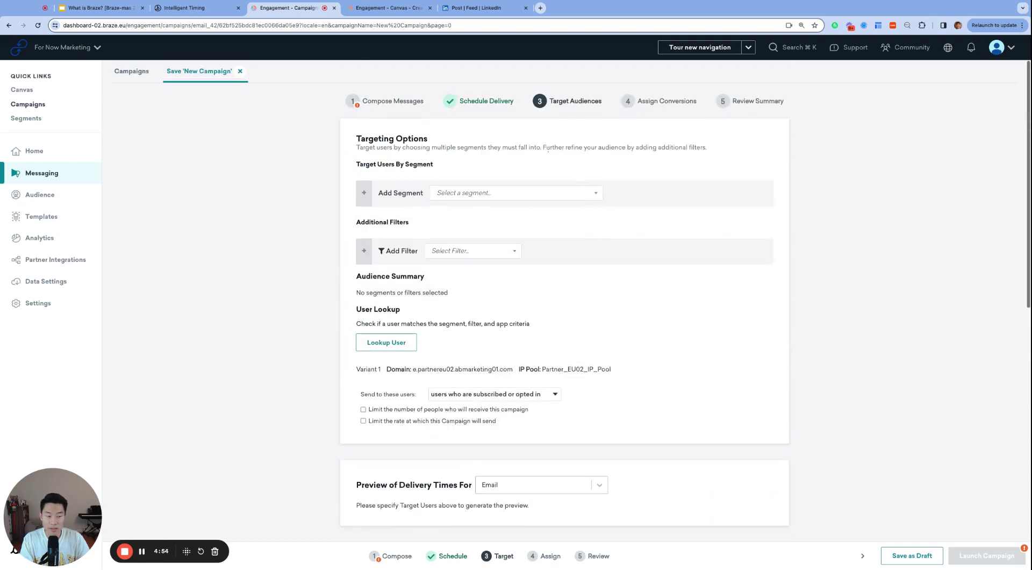
Step: Add the All Users (ForNowMarketing - Web) segment to the campaign's target audience and review the preview of email delivery times
scroll(558, 242, "down", 4)
scroll(562, 251, "up", 4)
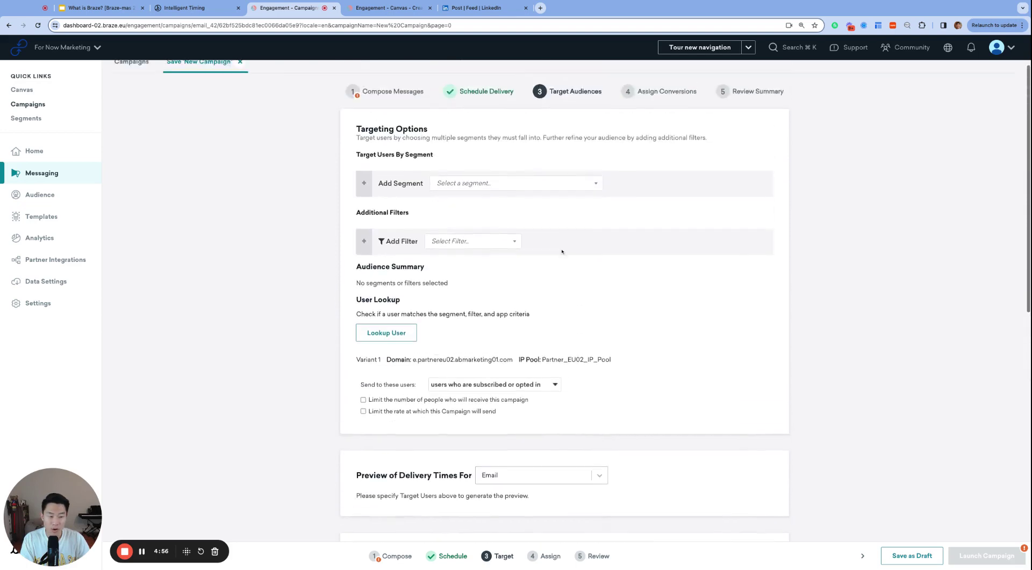
scroll(562, 251, "down", 5)
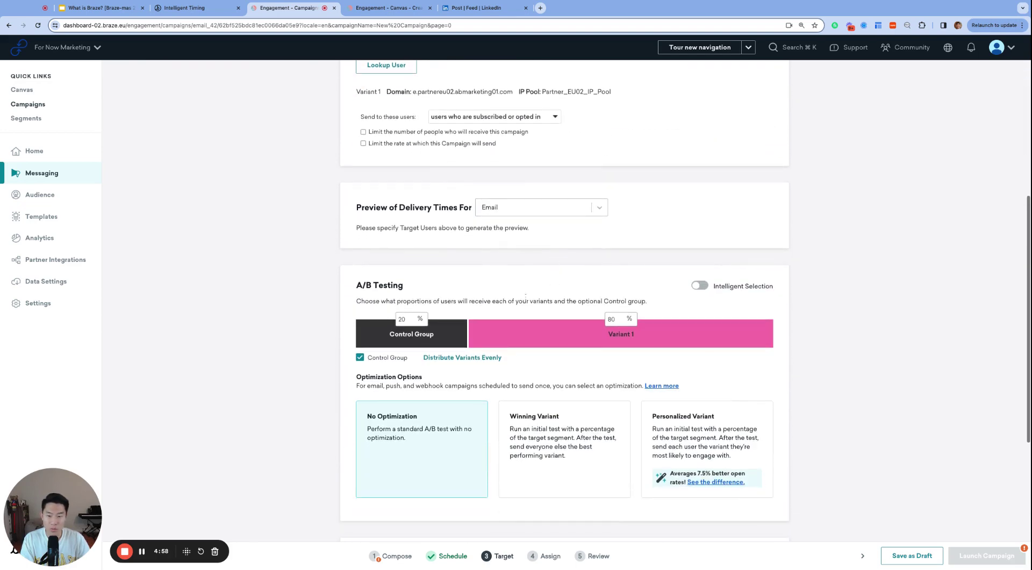
scroll(525, 295, "up", 5)
left_click(503, 197)
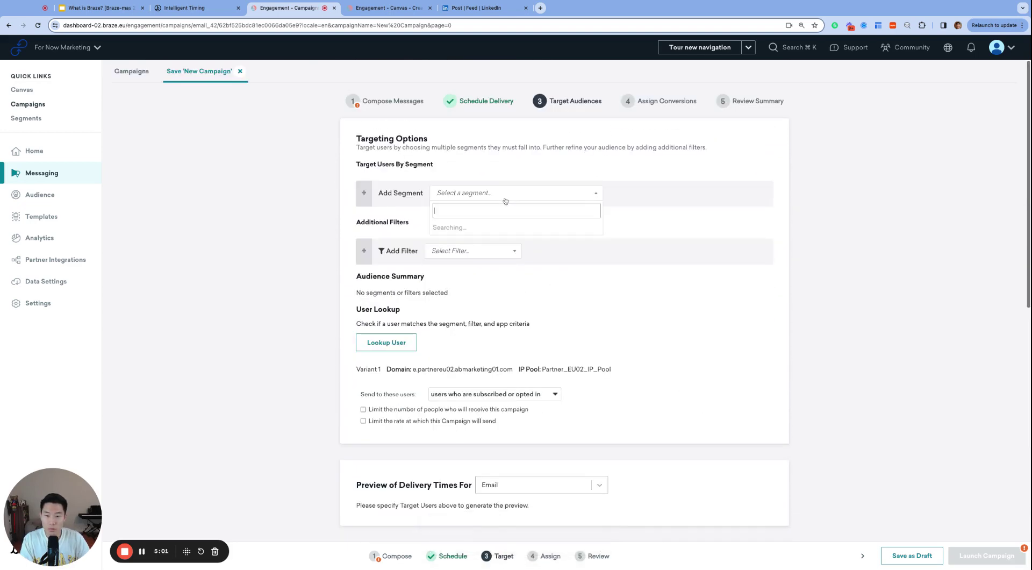
left_click(477, 230)
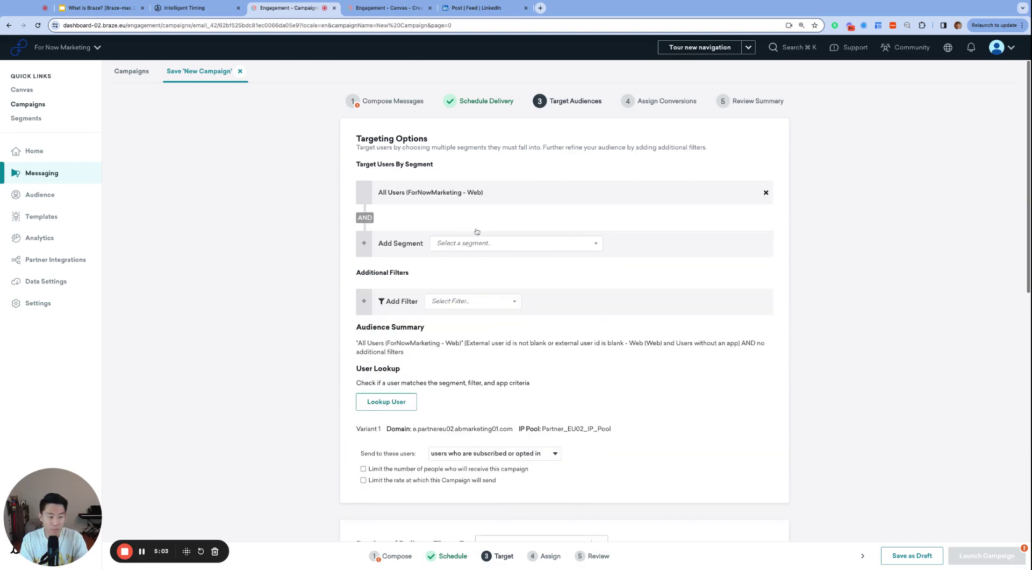
scroll(591, 268, "down", 4)
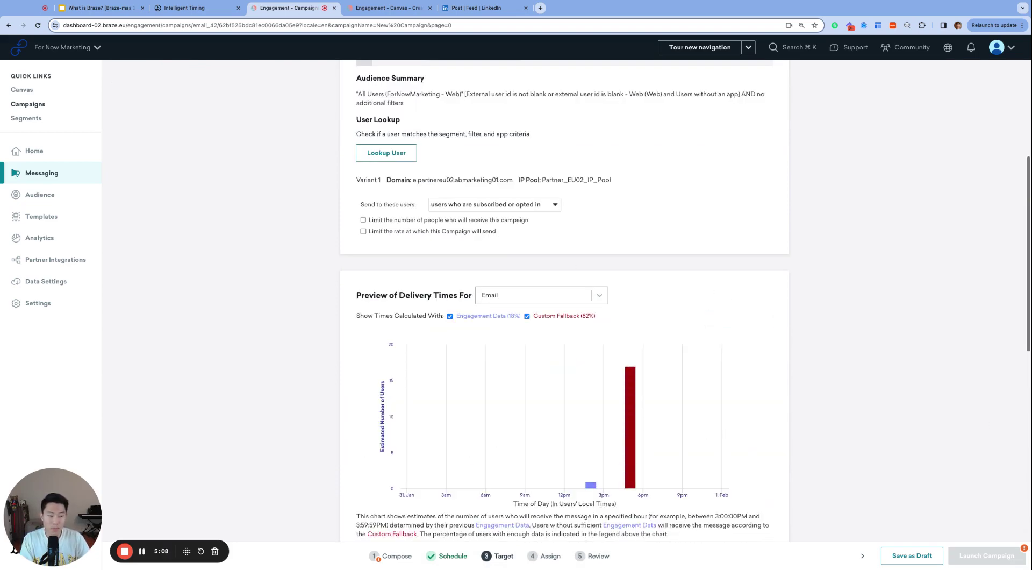
scroll(894, 437, "down", 2)
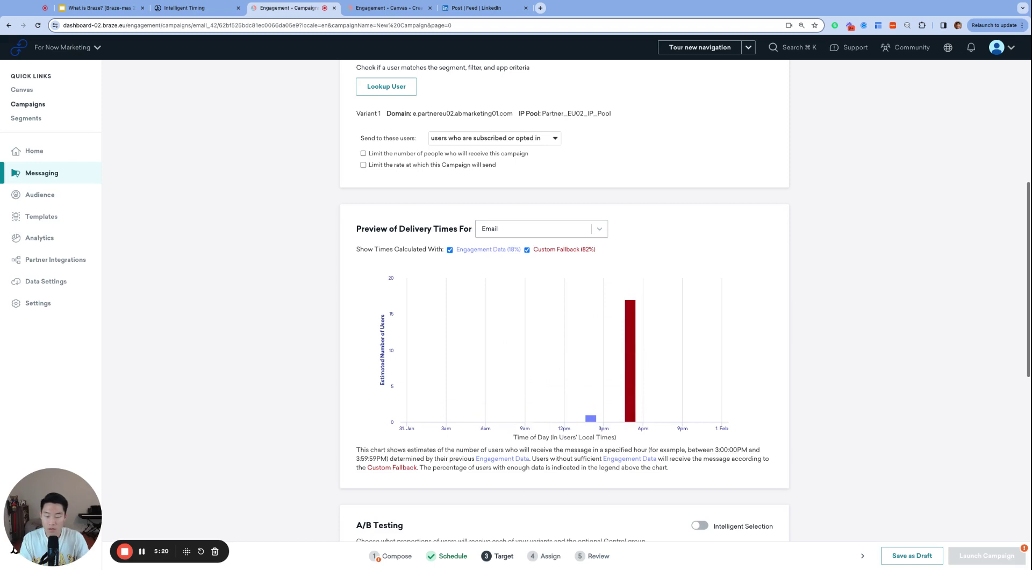
Step: Switch to the new Canvas, go to its Build Canvas stage and add a Messages step below Variant 1
left_click(387, 8)
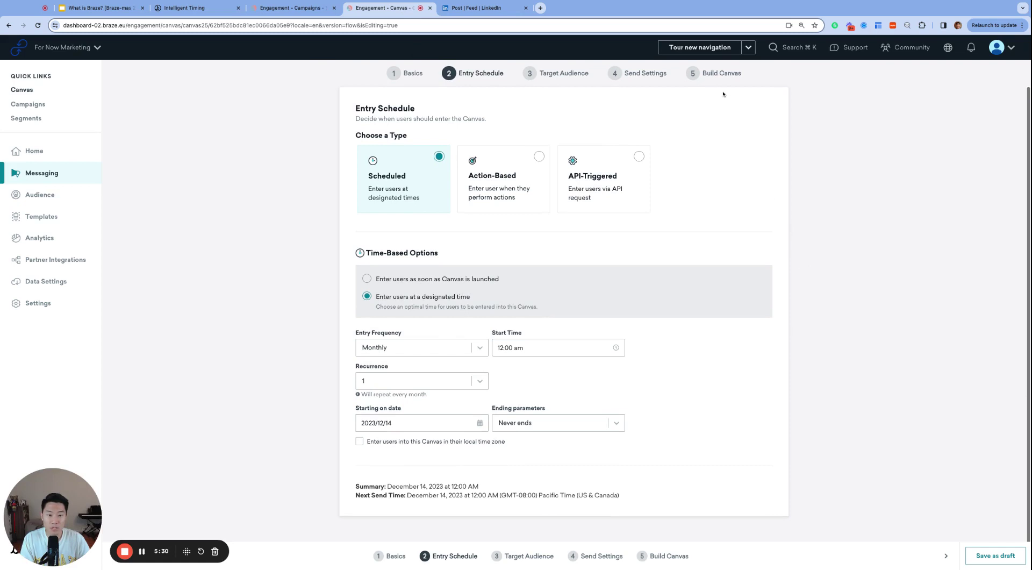
left_click(715, 76)
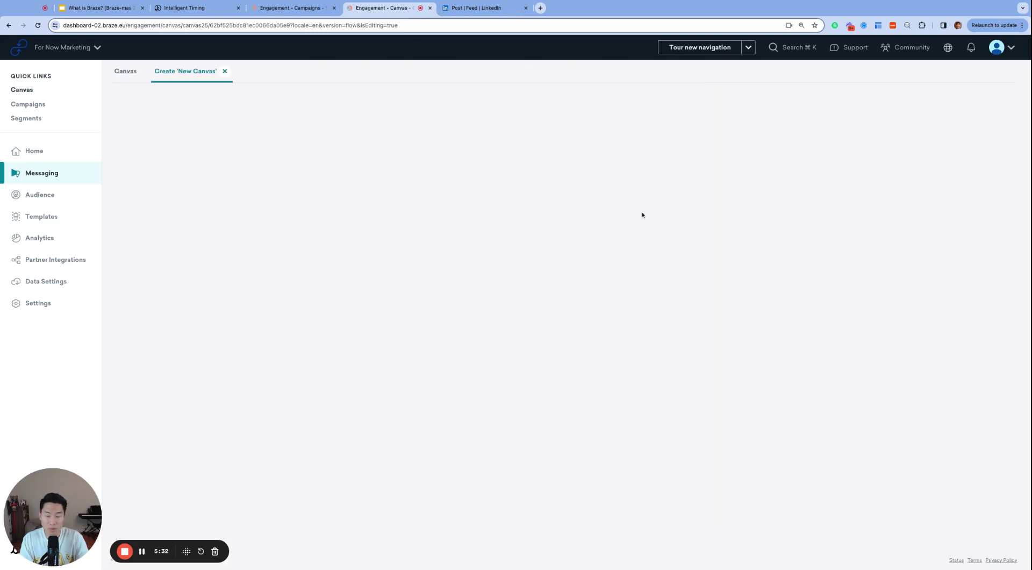
scroll(565, 400, "down", 3)
left_click(564, 398)
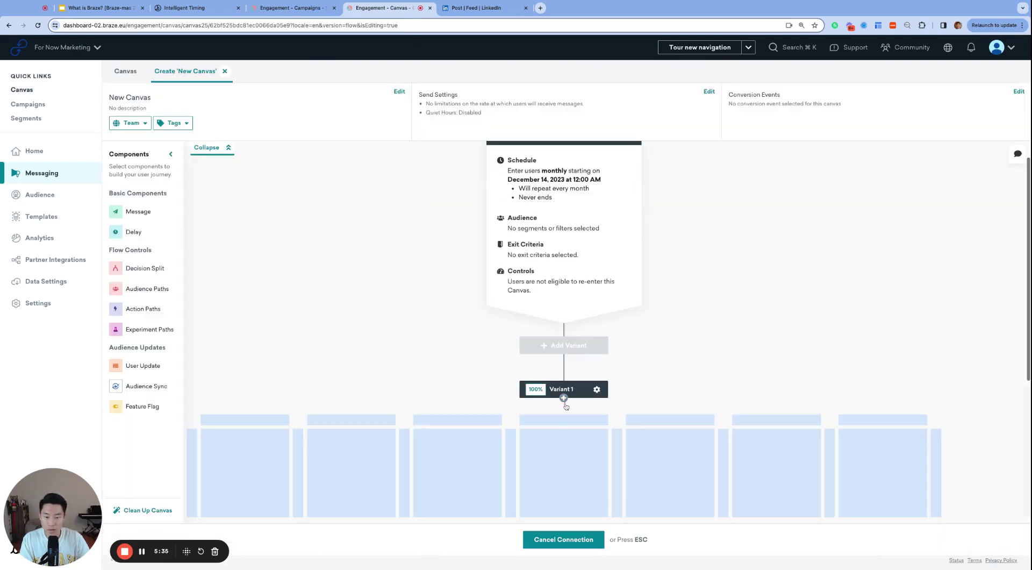
left_click(564, 463)
left_click(603, 474)
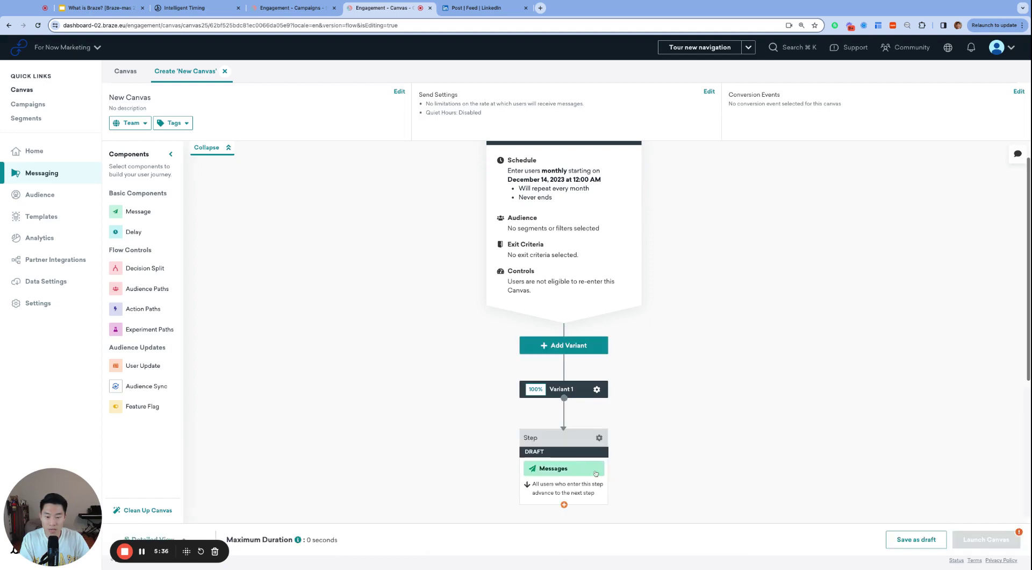
Step: Try Intelligent Timing in the Messages step's delivery settings, turn it back off and close the step
left_click(563, 469)
left_click(458, 99)
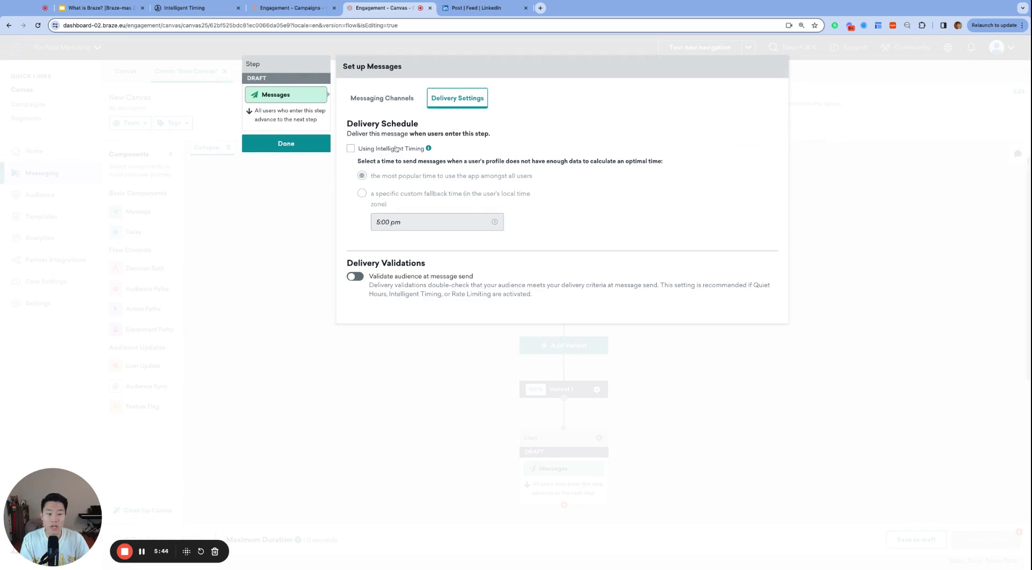
left_click(364, 152)
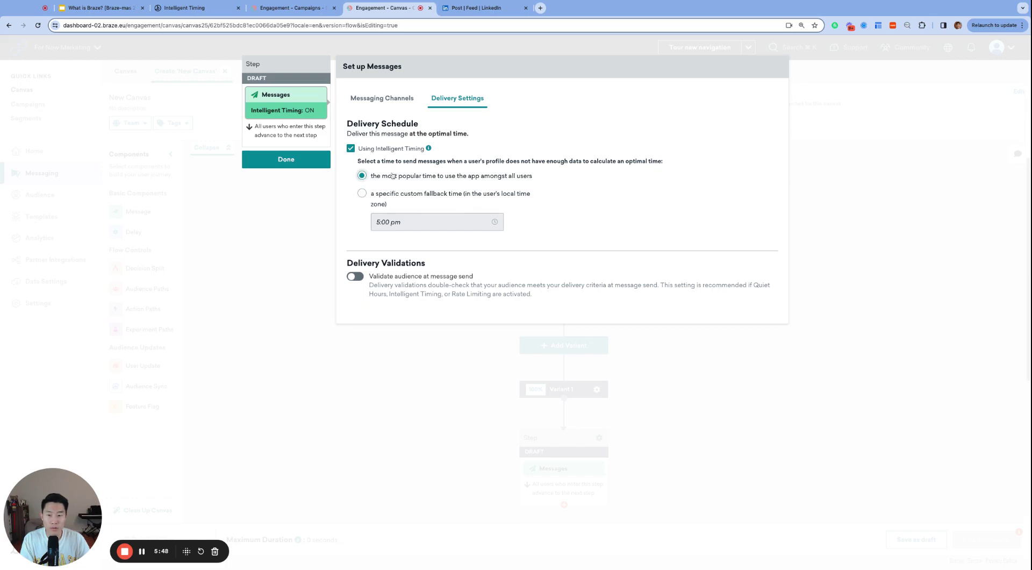
left_click(378, 152)
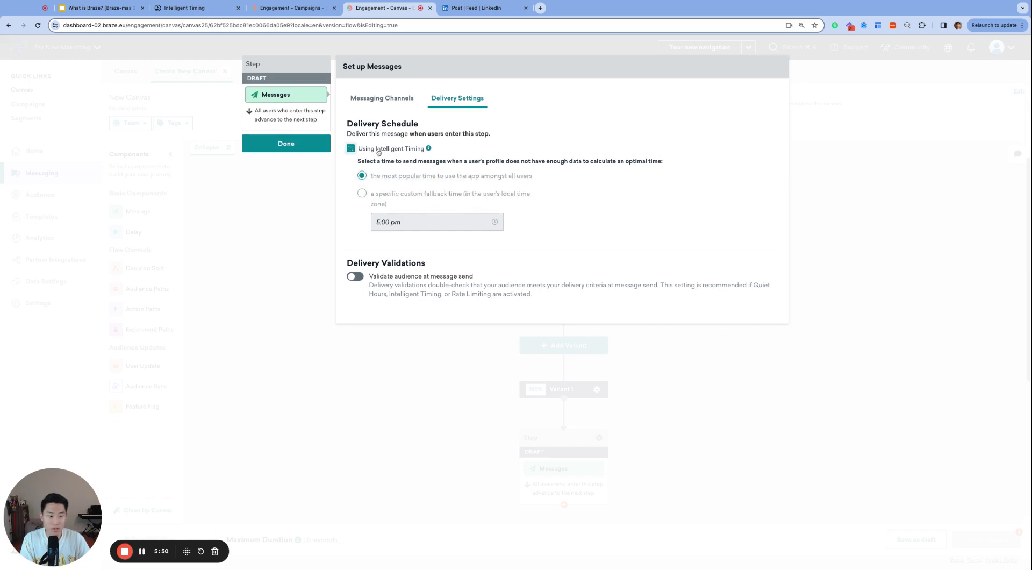
left_click(378, 152)
left_click(306, 151)
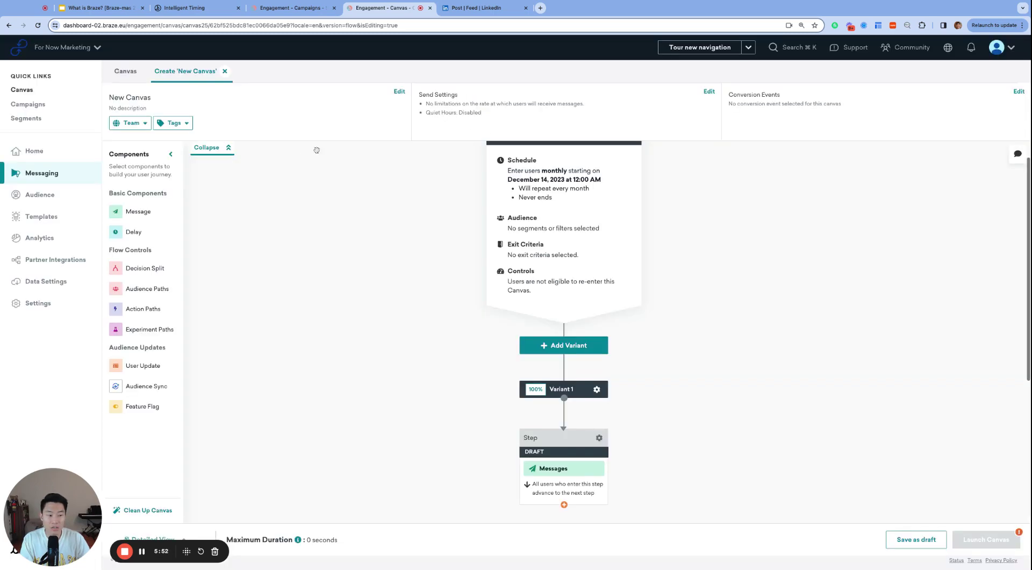
Step: Return to the Canvas's Entry Schedule and review the time-based options for scheduled entry
left_click(508, 115)
left_click(481, 101)
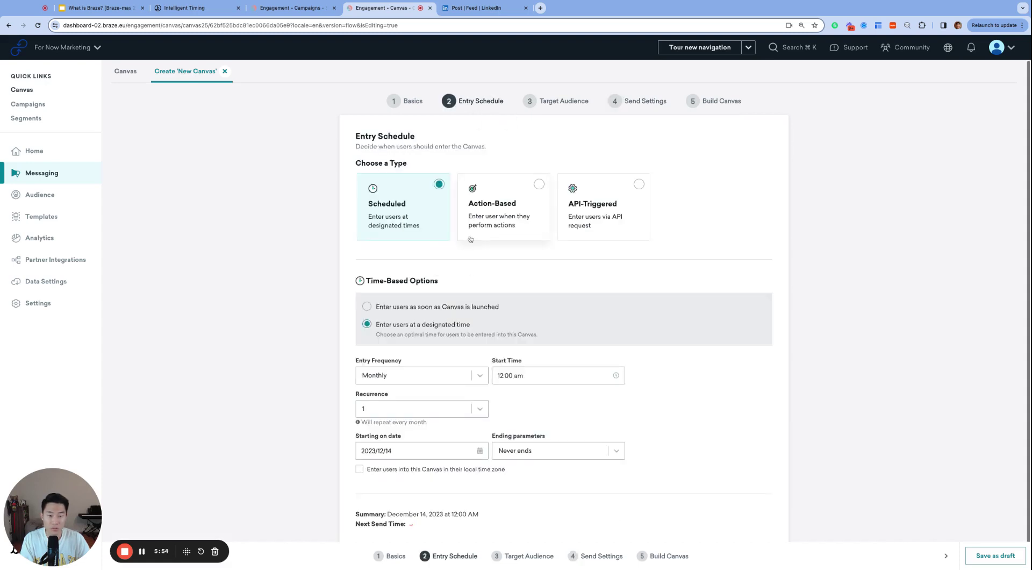
scroll(457, 285, "down", 1)
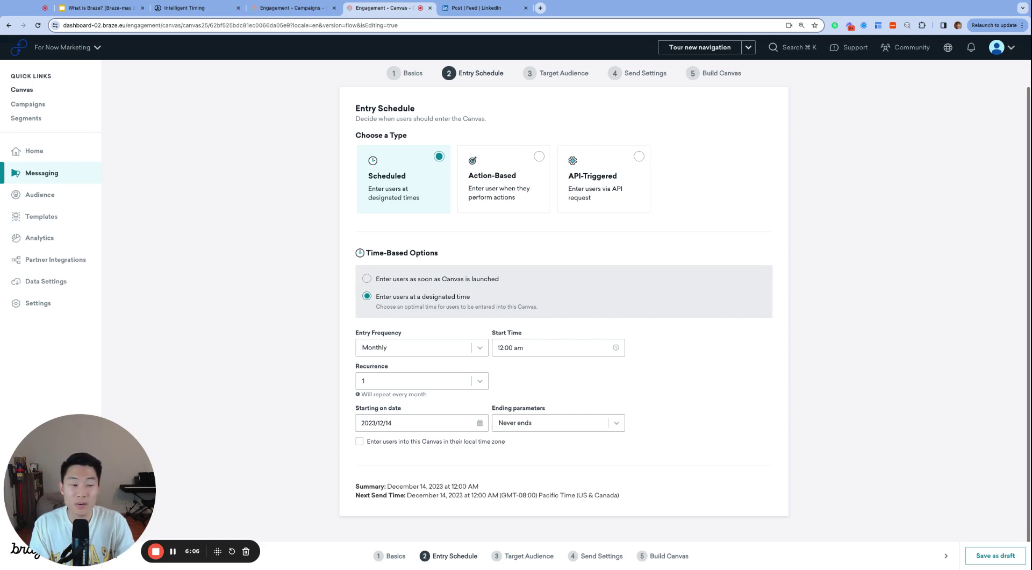
key("alt+shift+p")
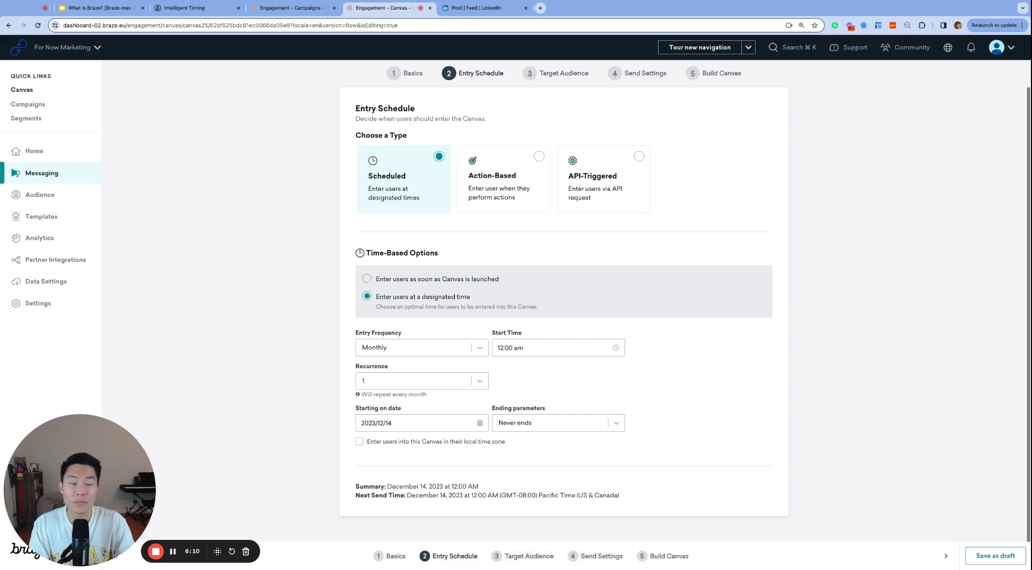